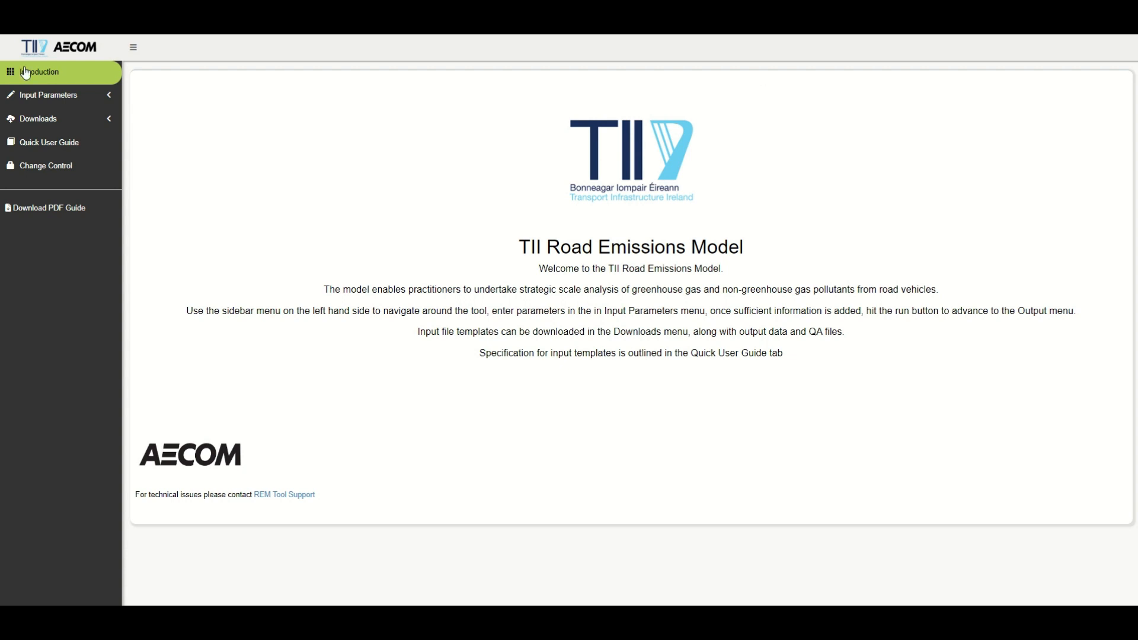
Step: Open the Monetisation Input page of the input parameters
left_click(65, 96)
left_click(70, 118)
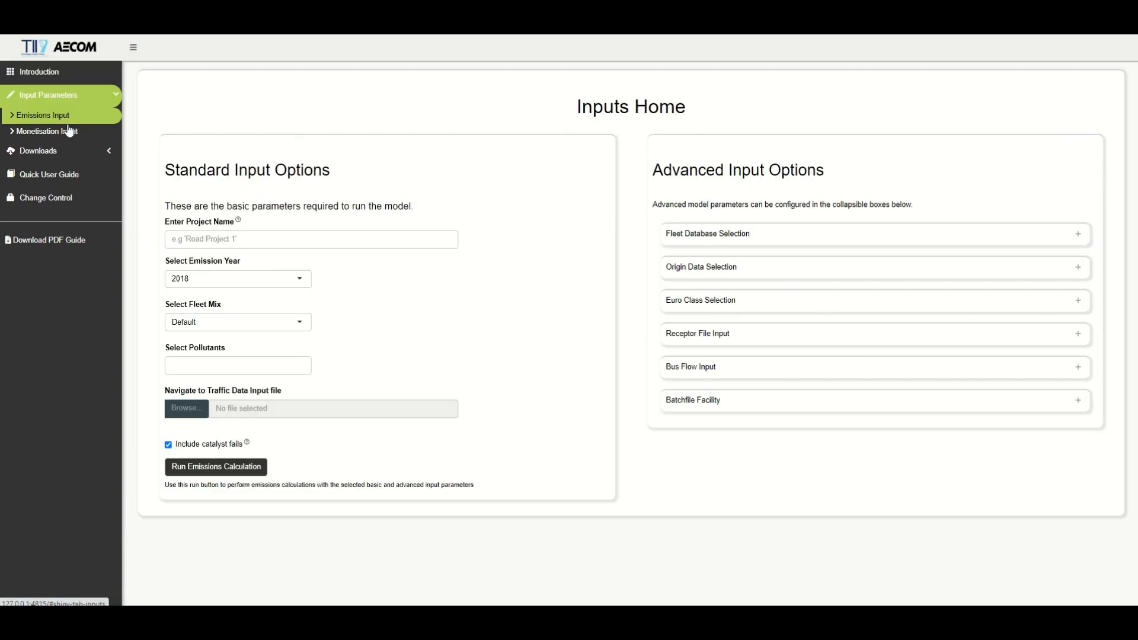
left_click(70, 131)
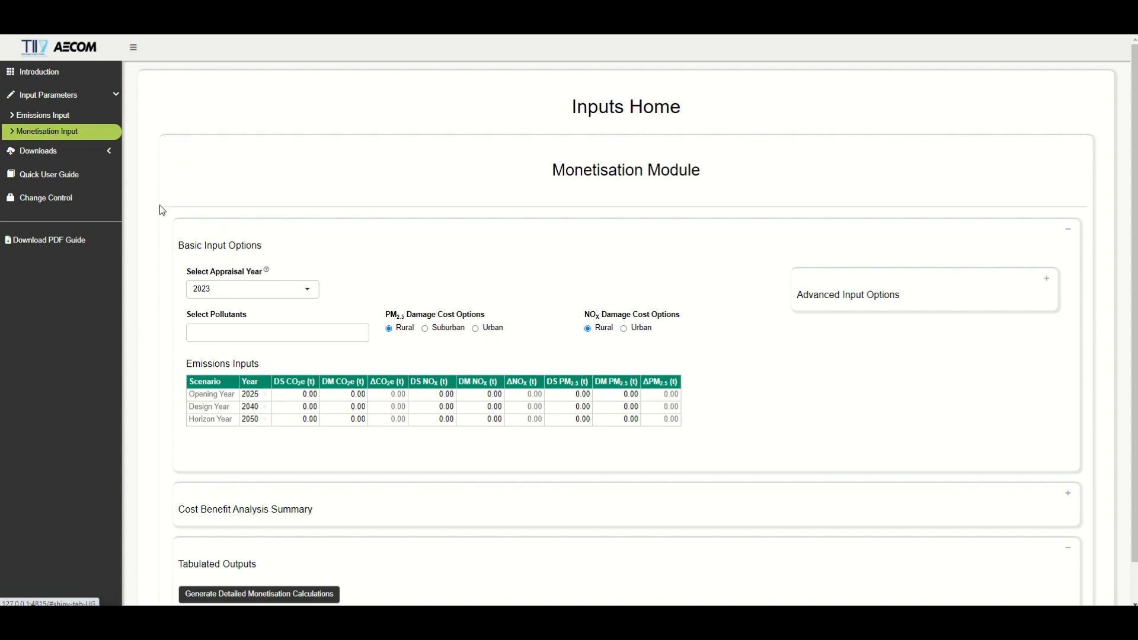
Step: Try 2025 as the appraisal year and return it to 2023
left_click(280, 294)
left_click(254, 383)
left_click(266, 291)
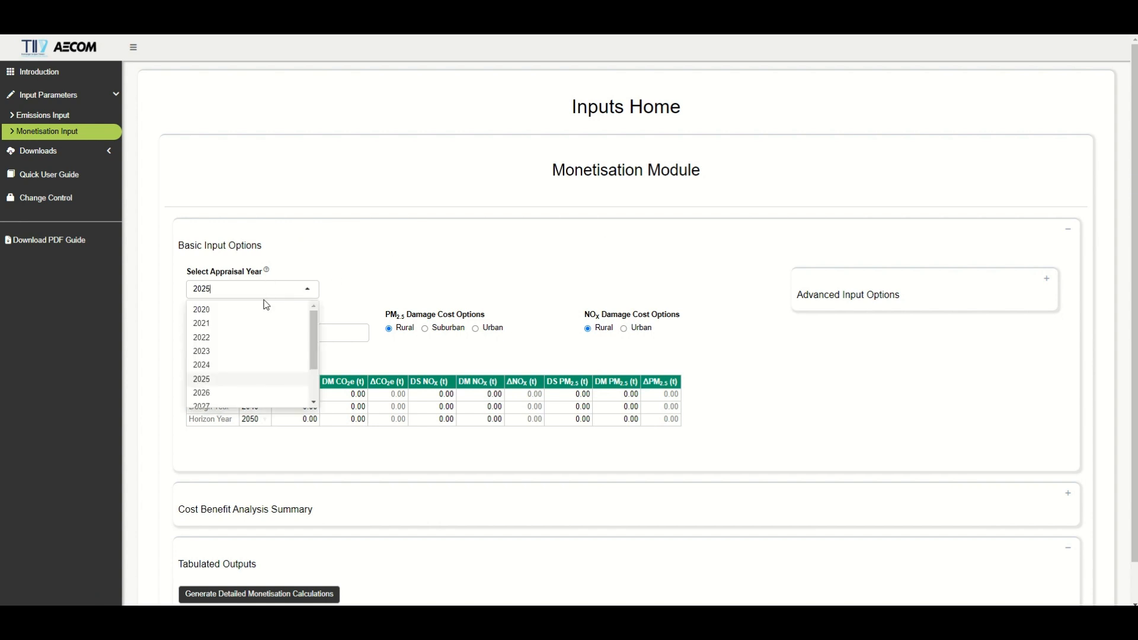
left_click(253, 352)
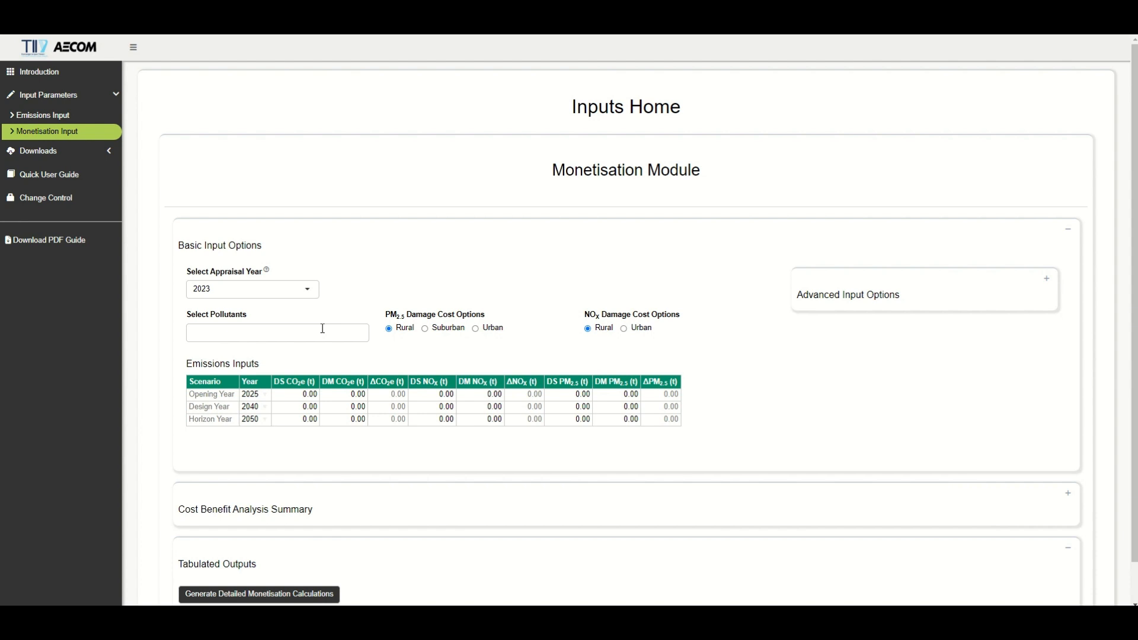
Step: Select the pollutants NOx, PM2.5 and CO2e, and set both the PM2.5 and NOx damage cost options to Urban
left_click(229, 334)
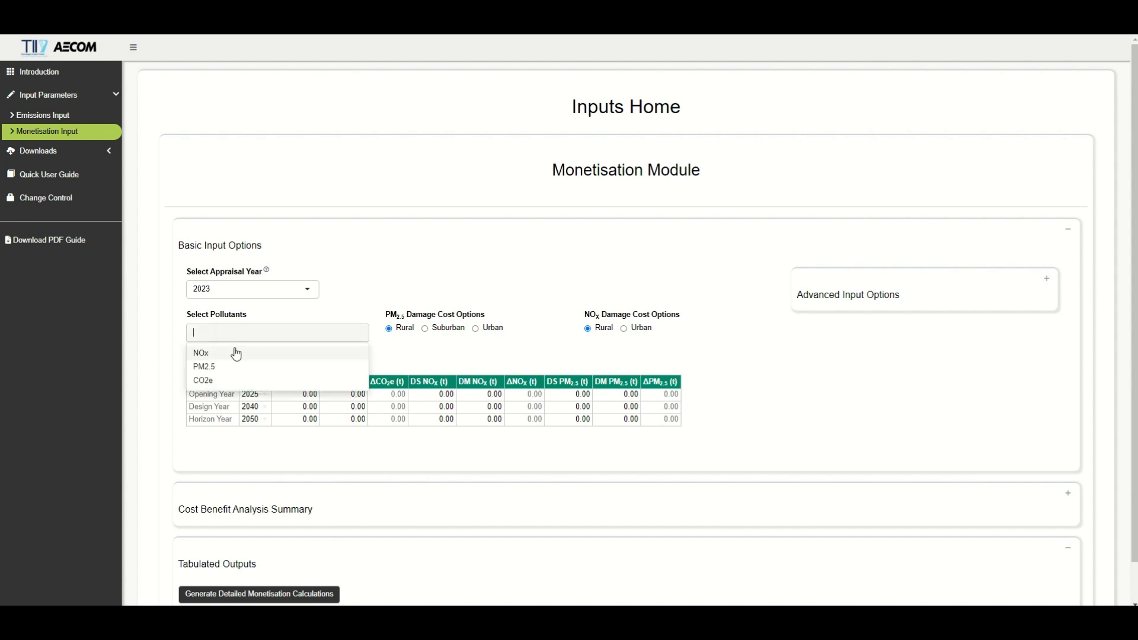
left_click(236, 353)
left_click(237, 356)
left_click(236, 356)
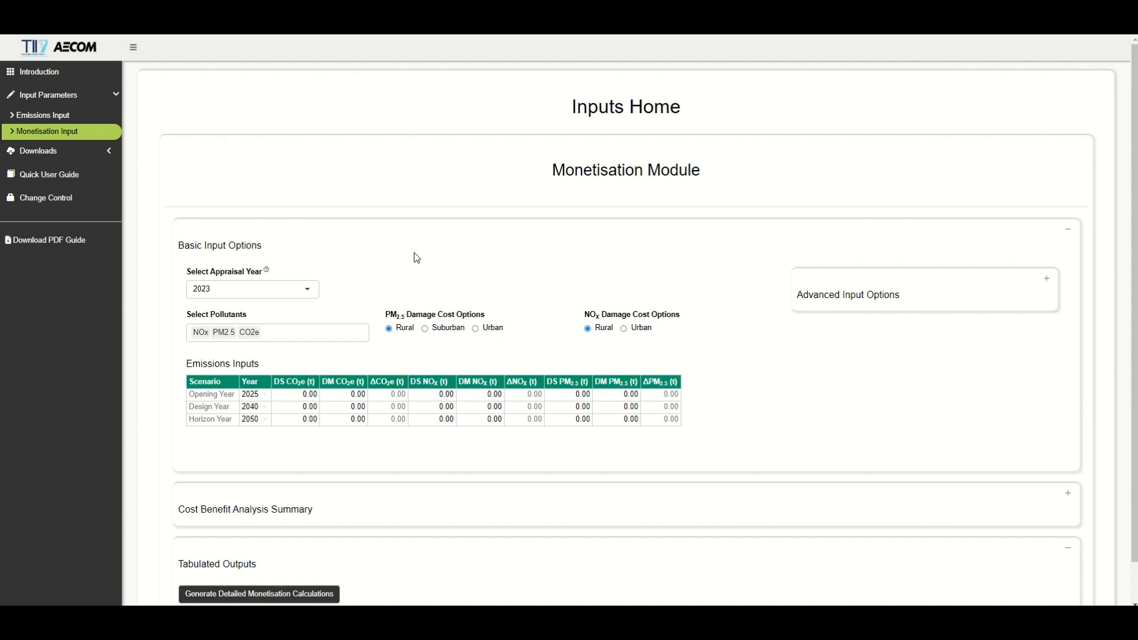
left_click(490, 330)
left_click(641, 336)
Step: Enter DS CO2e emissions of 65478 for the opening year and 65874 for the design year
left_click(304, 394)
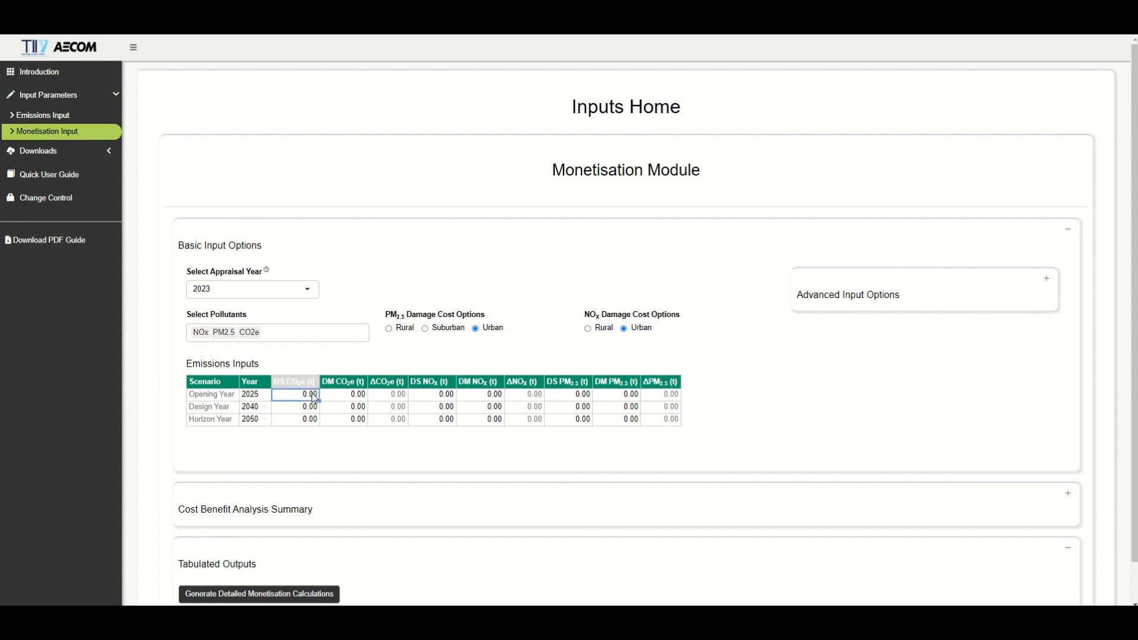
type("65478")
left_click(303, 408)
type("65874")
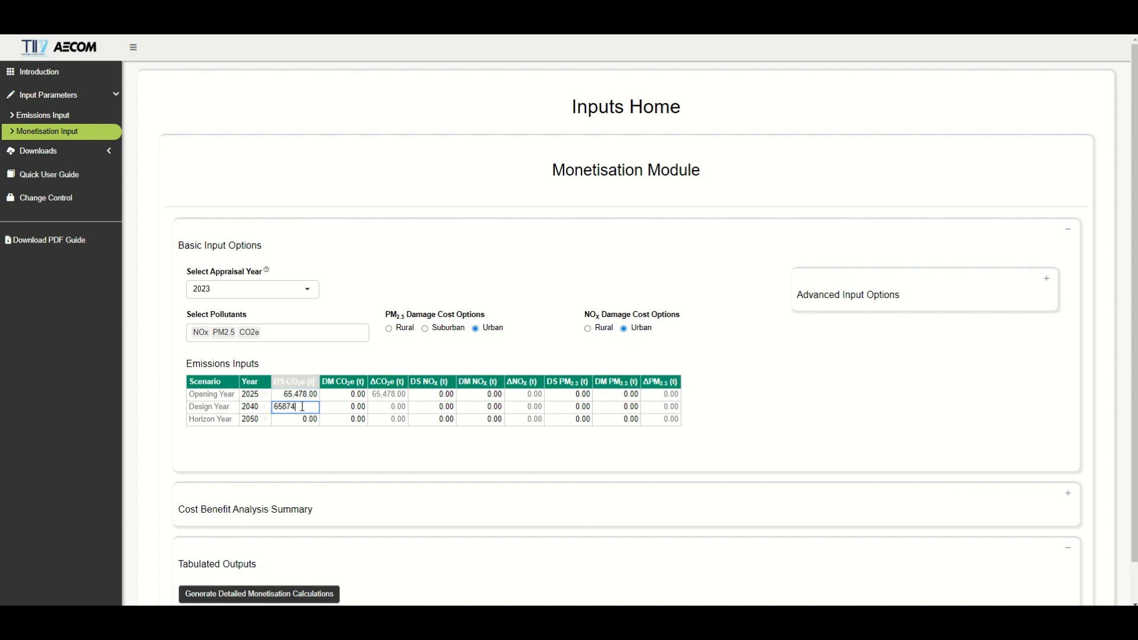
left_click(584, 453)
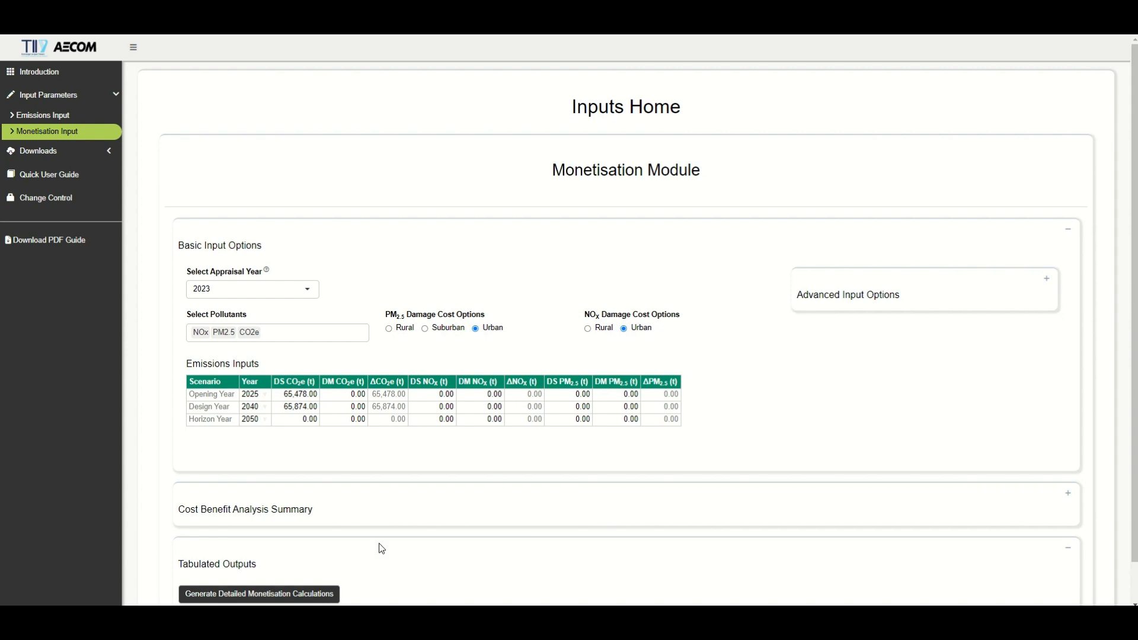
Step: Copy the emissions range E3:L5 from the Excel sheet into the Emissions Inputs table, starting at the opening year's DS CO2e cell
left_click(279, 617)
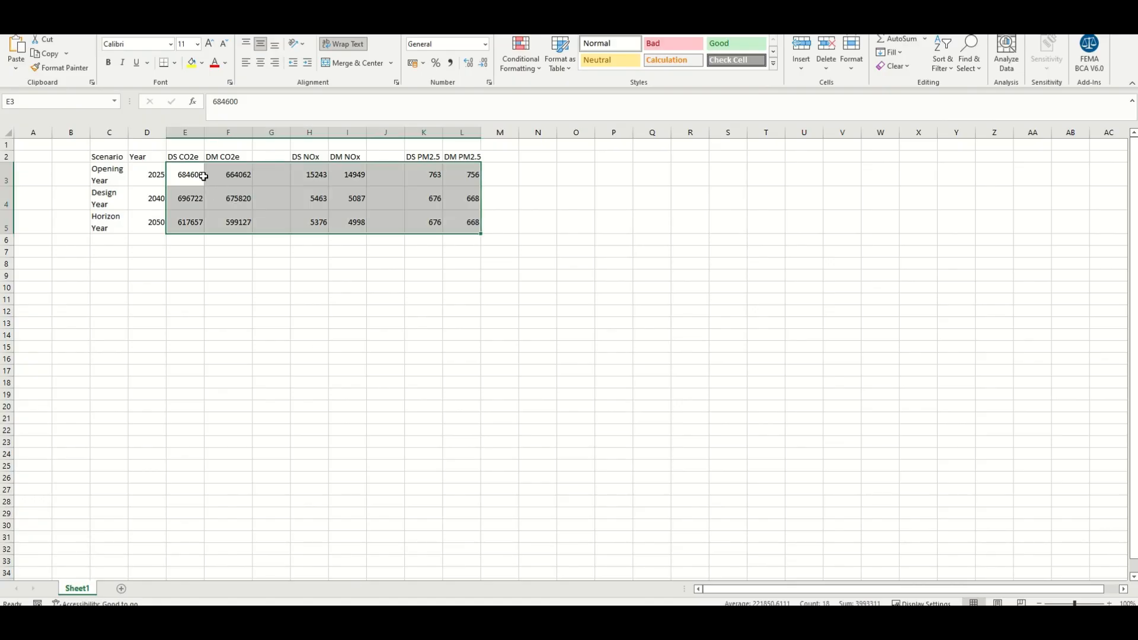
key("ctrl+c")
left_click(334, 618)
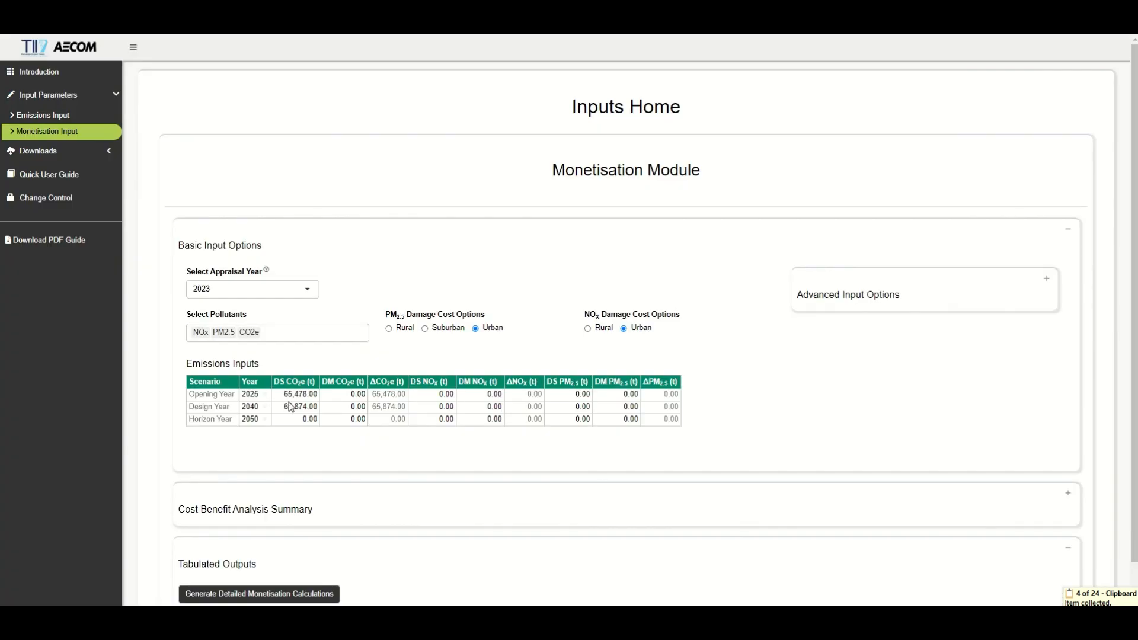
left_click(304, 396)
left_click_drag(314, 398, 630, 422)
key("ctrl+v")
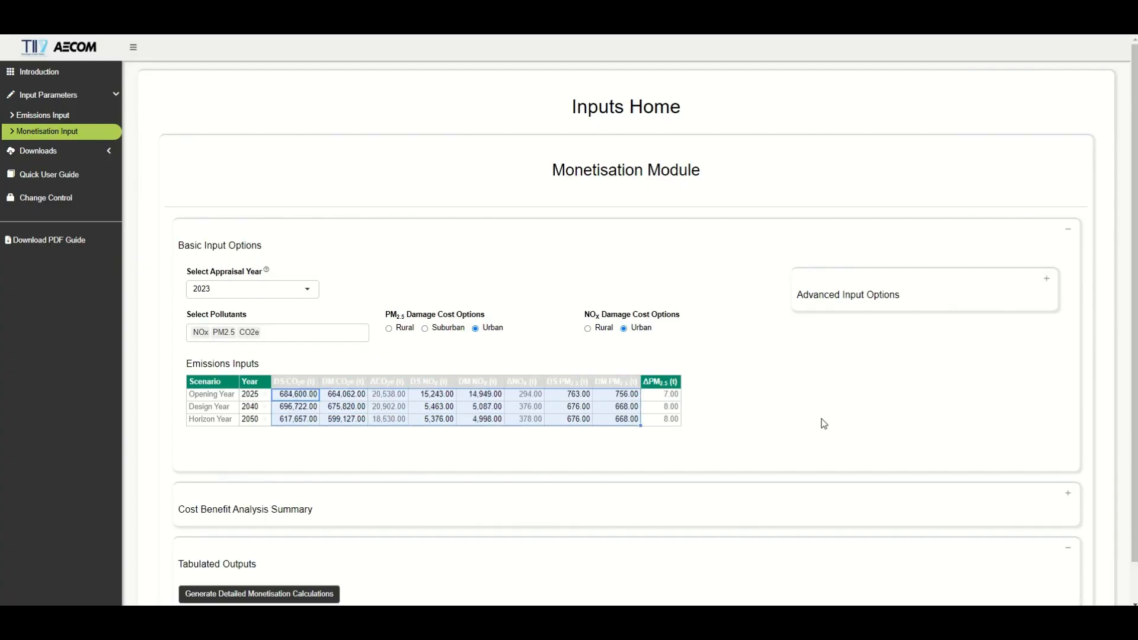
left_click(824, 424)
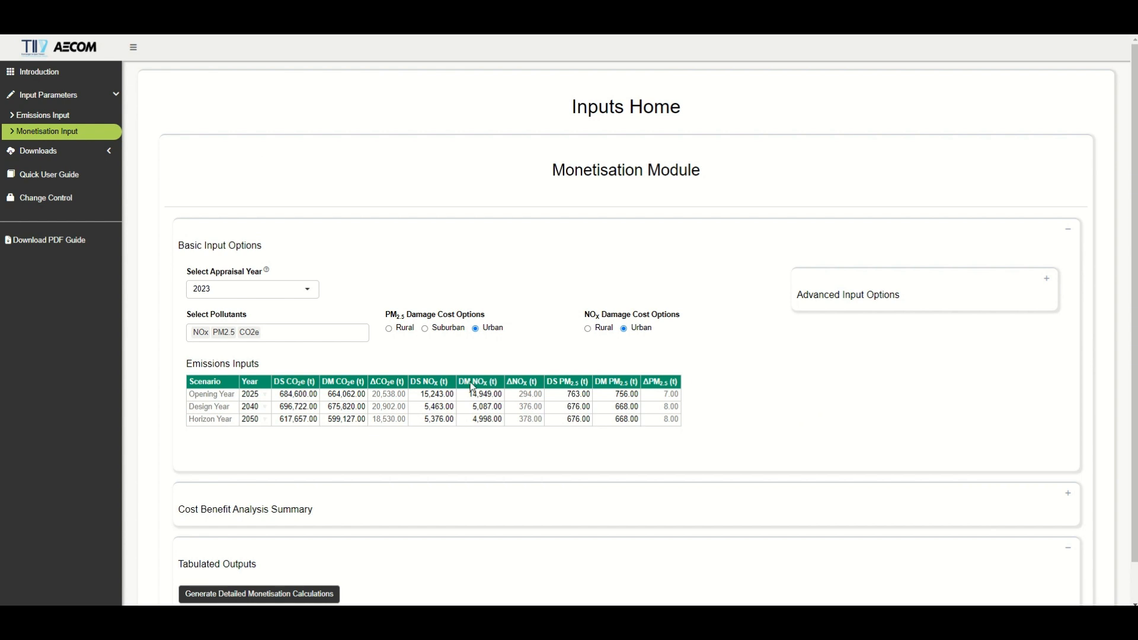
Step: Highlight the ΔCO2e, ΔNOx and ΔPM2.5 columns of the Emissions Inputs table to examine the differences
left_click(386, 382)
left_click(513, 382, "ctrl")
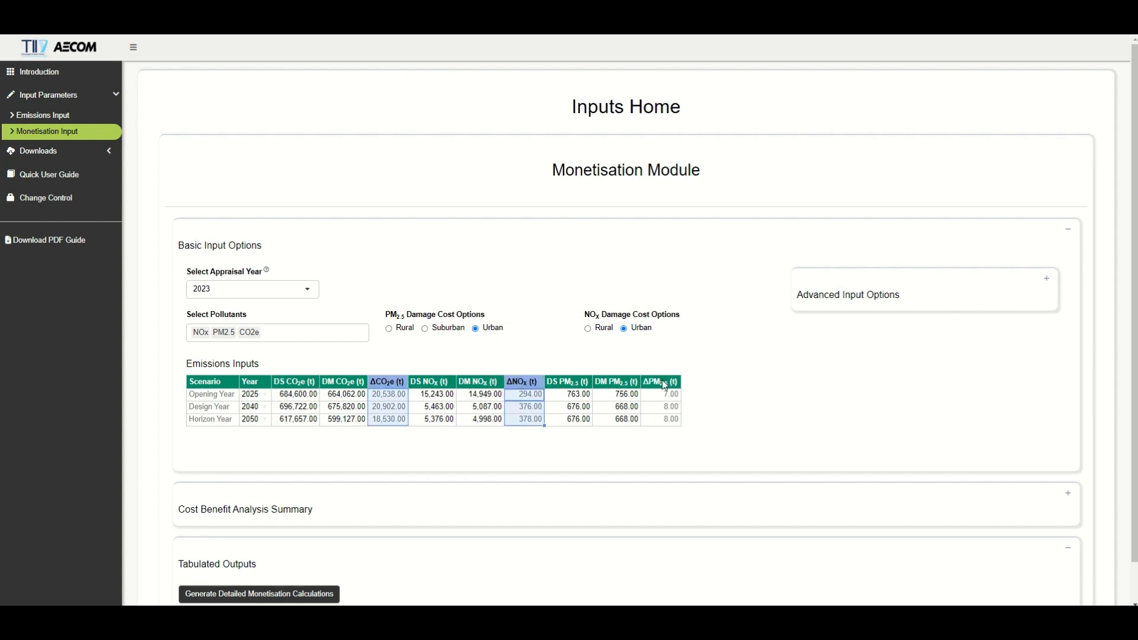
left_click(661, 382, "ctrl")
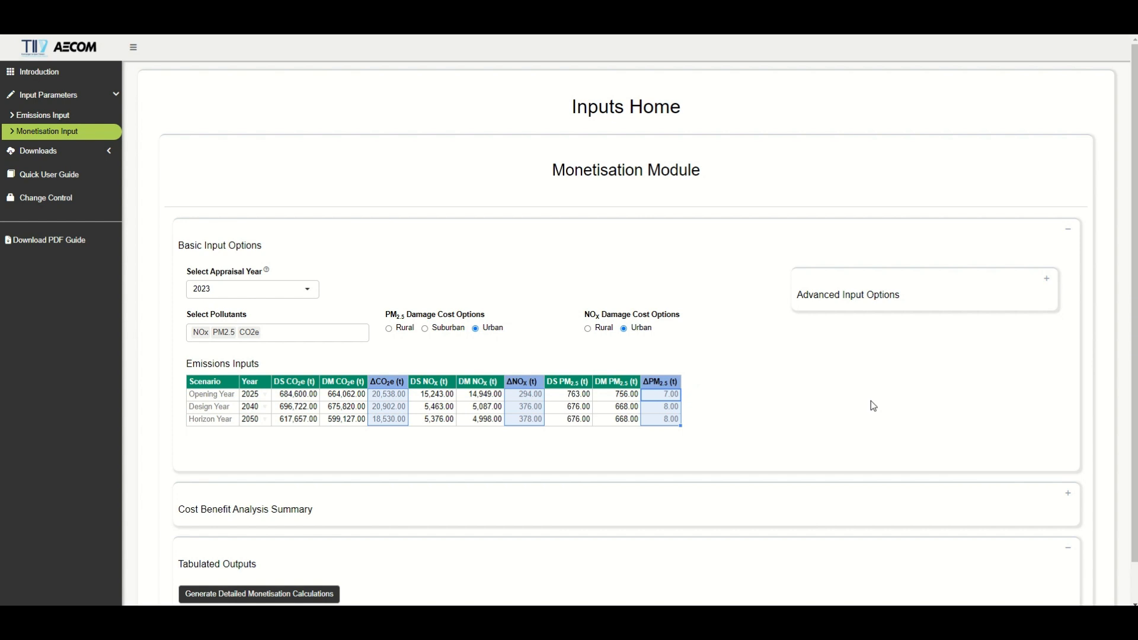
left_click(857, 397)
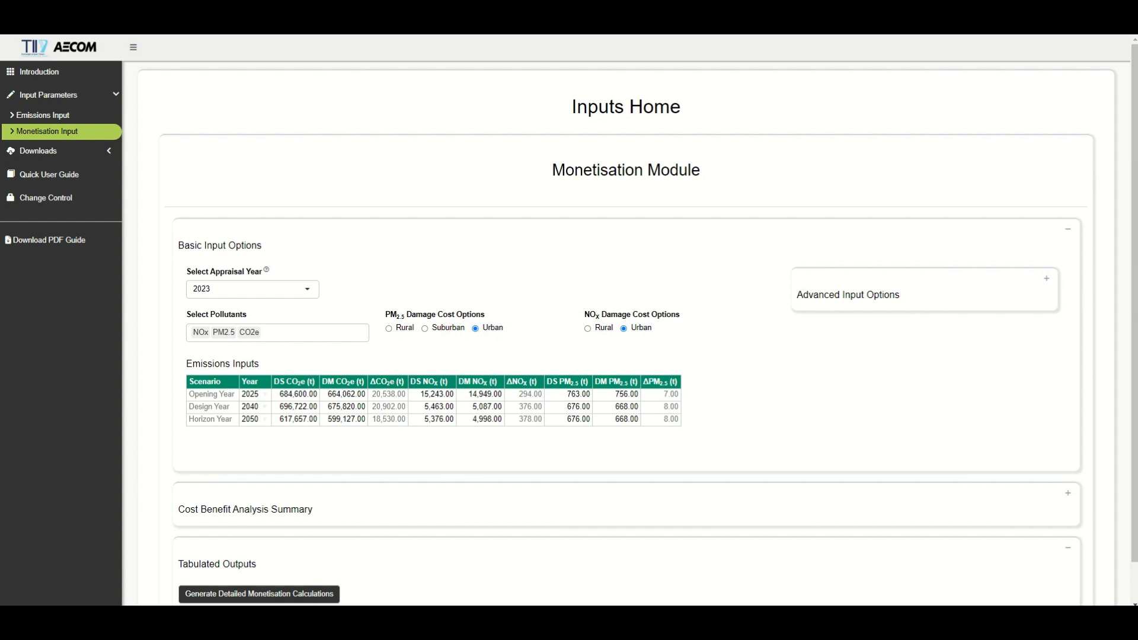
Step: Expand the advanced input options and Cost Benefit Analysis Summary for review, and generate the detailed monetisation calculations
left_click(1047, 282)
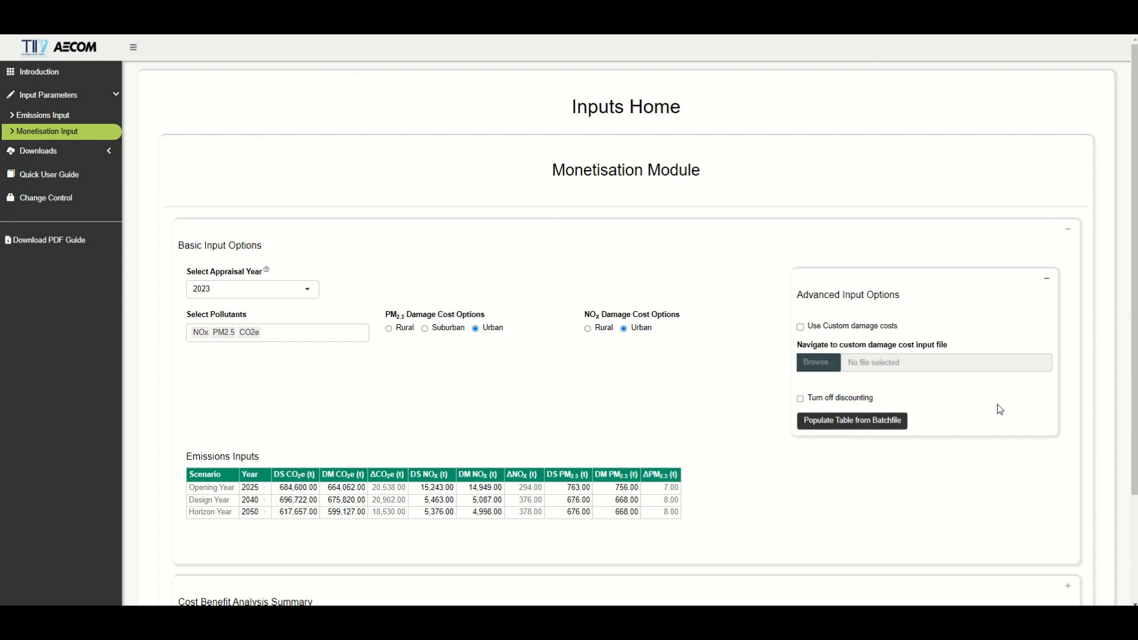
scroll(1000, 410, "down", 3)
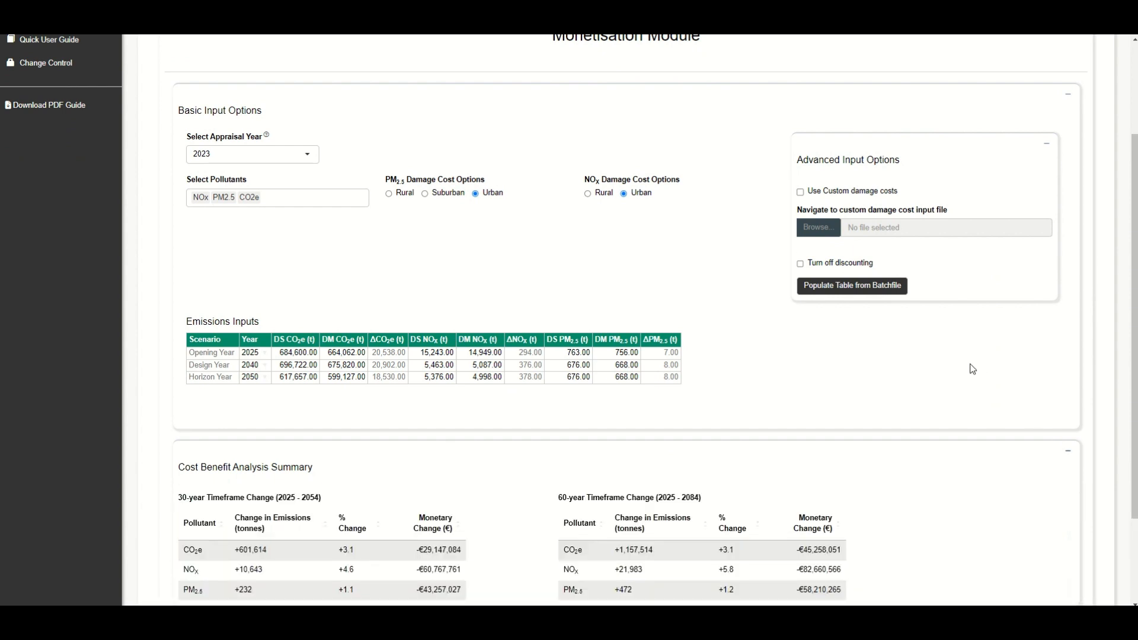
scroll(782, 437, "down", 2)
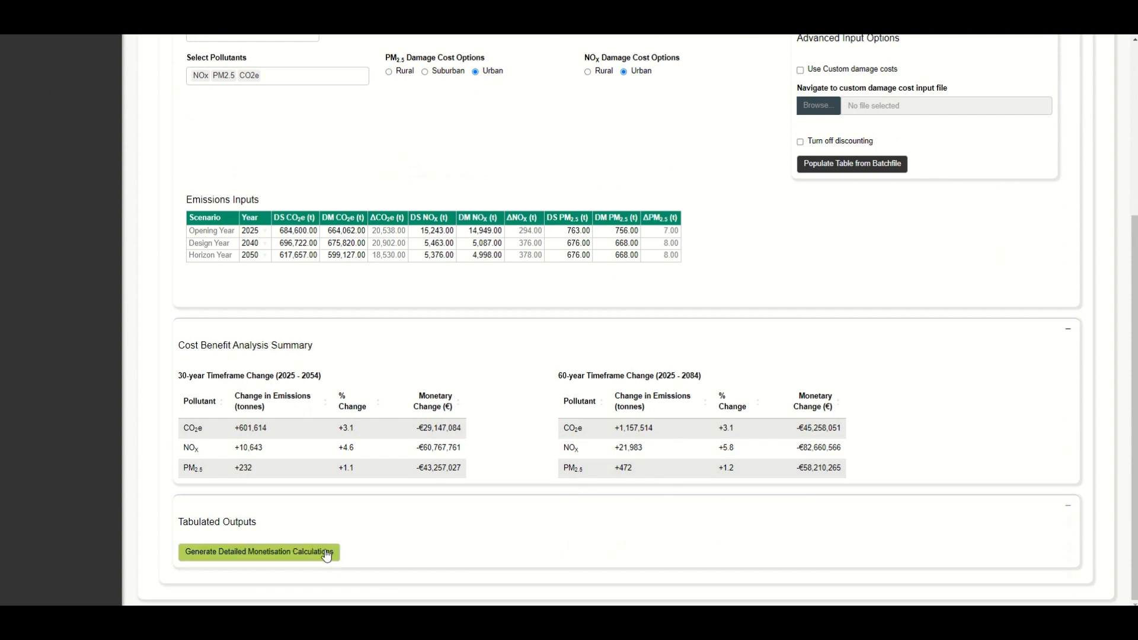
left_click(332, 551)
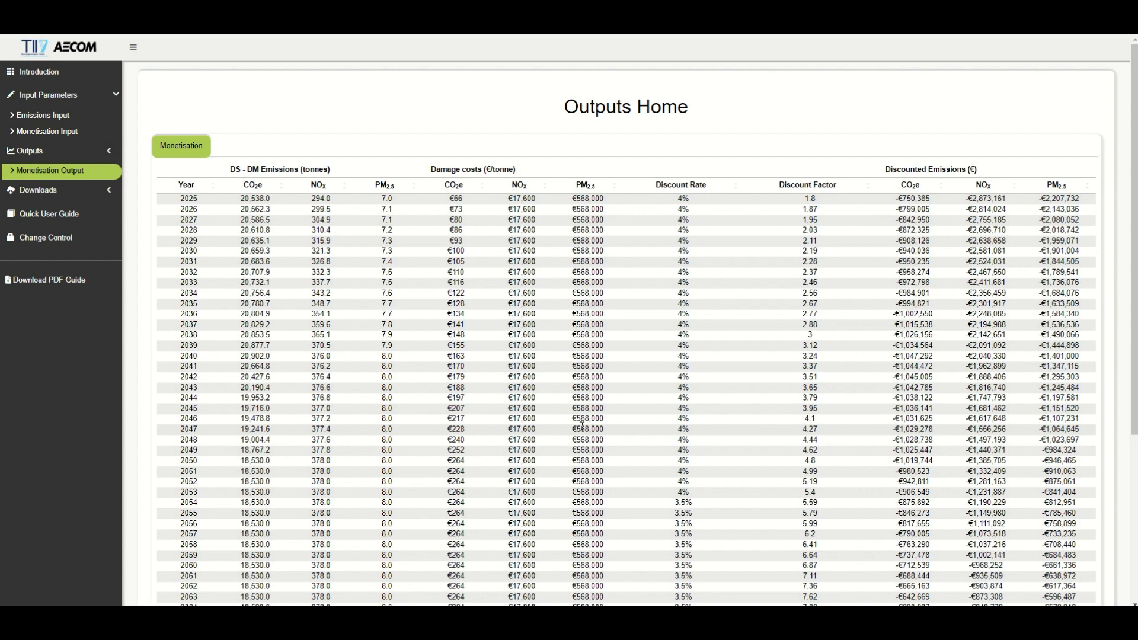
Step: Download the 30-year and 60-year CBA, the detailed monetisation calculations and the monetisation input/QA file from the output downloads
left_click(74, 190)
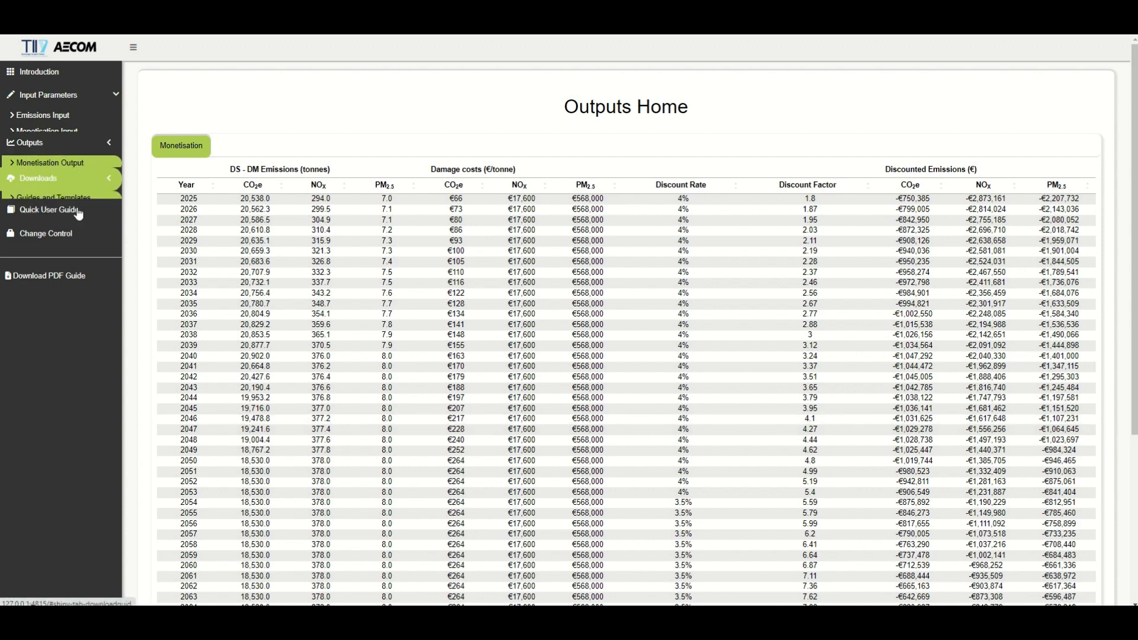
left_click(74, 183)
scroll(368, 381, "down", 2)
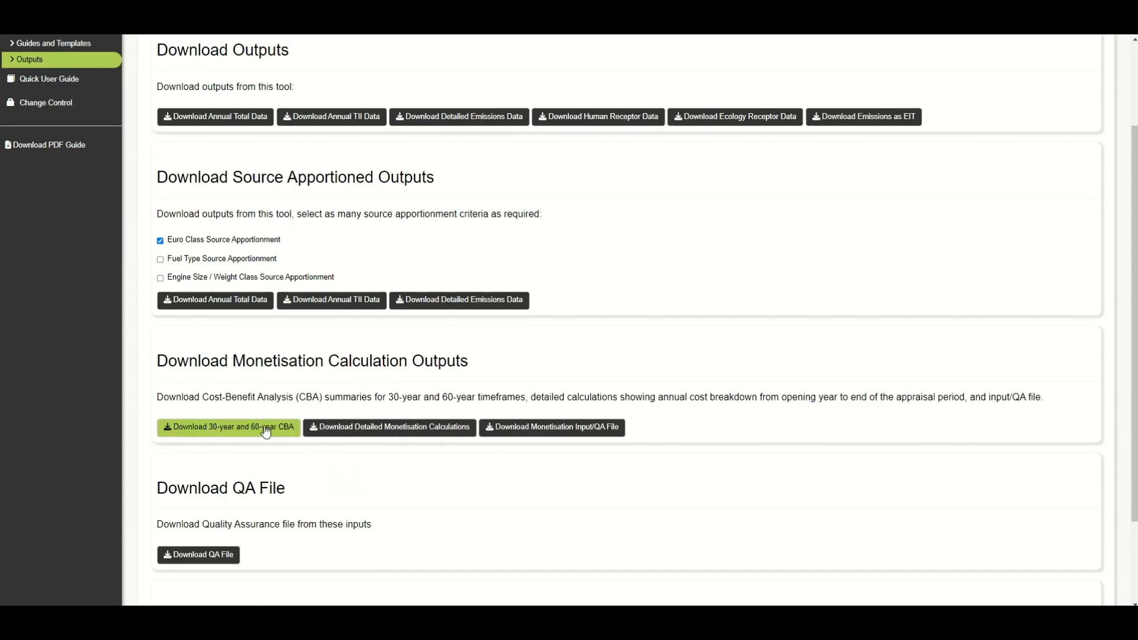
left_click(267, 427)
left_click(385, 427)
left_click(533, 427)
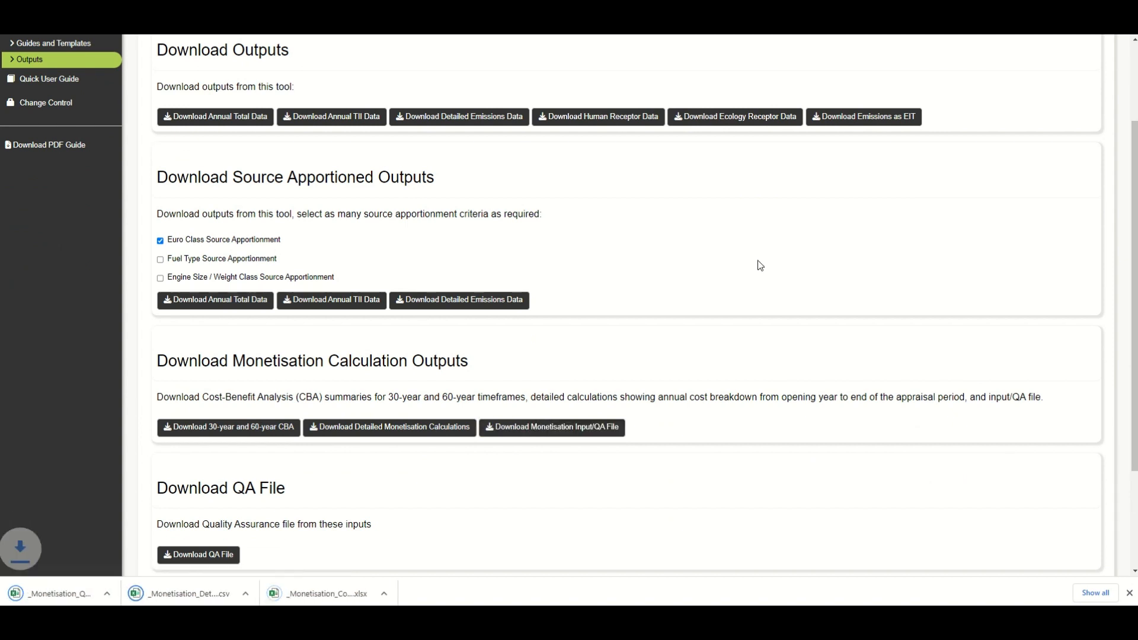